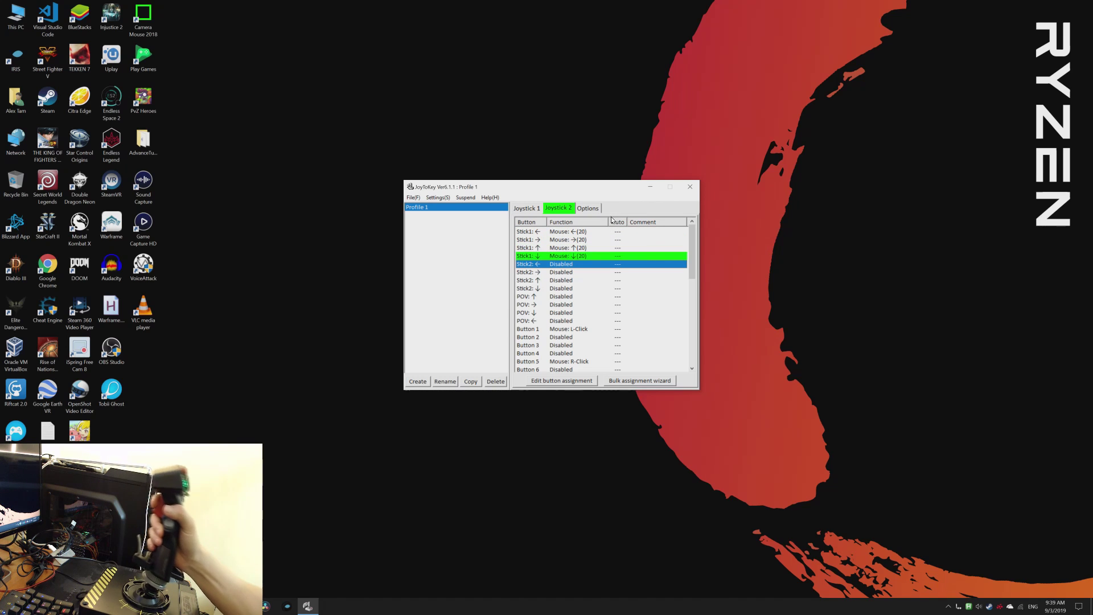
Check Stick1 down's assignment without changing it, then exit JoyToKey from the right-click menu
click(610, 255)
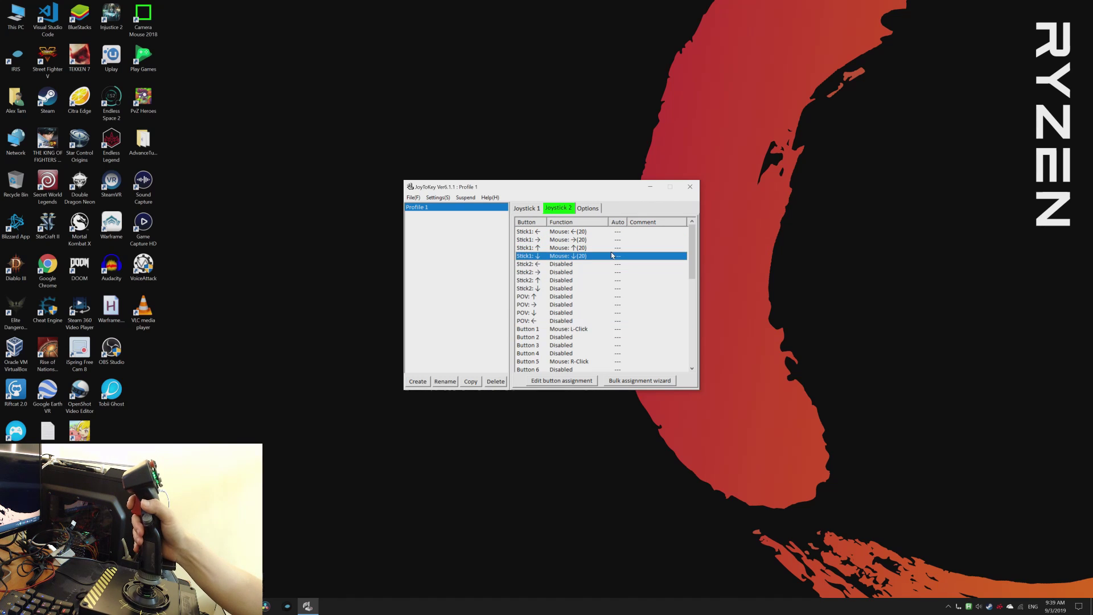
double_click(610, 256)
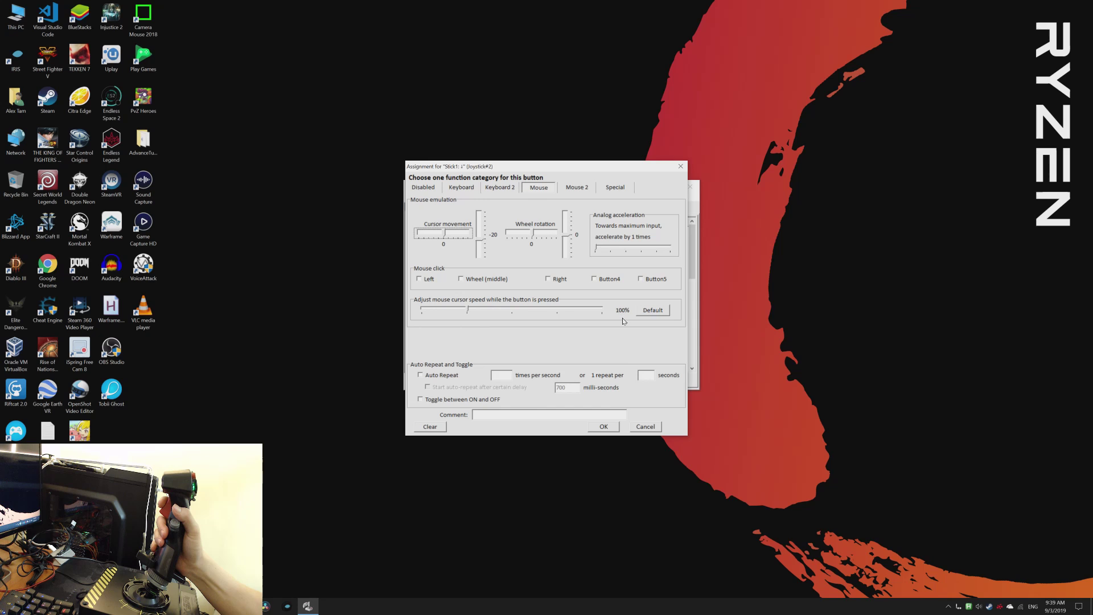
click(645, 427)
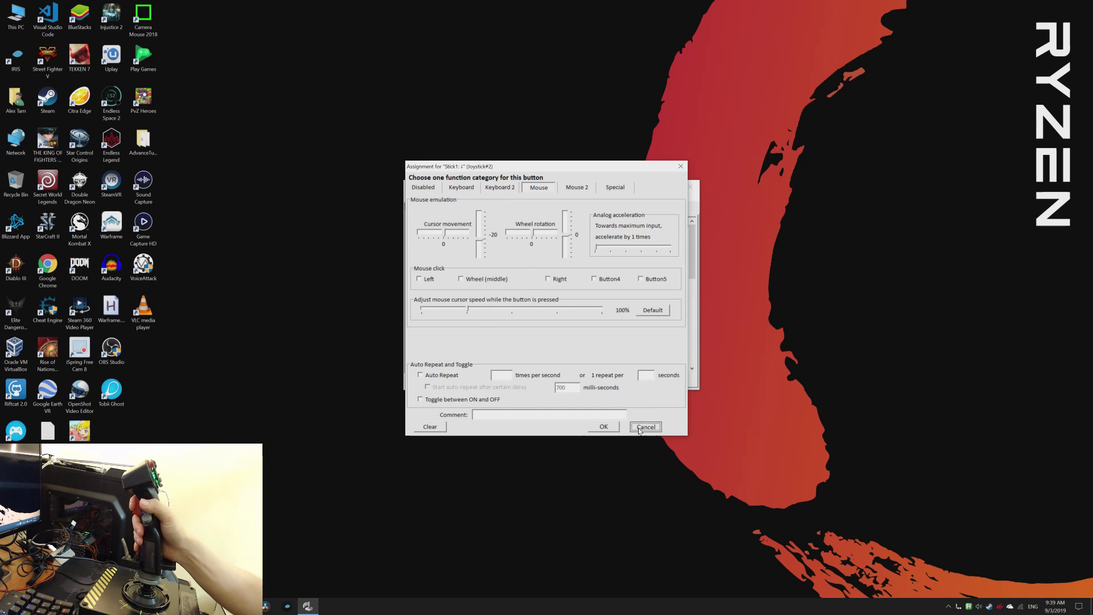
right_click(639, 416)
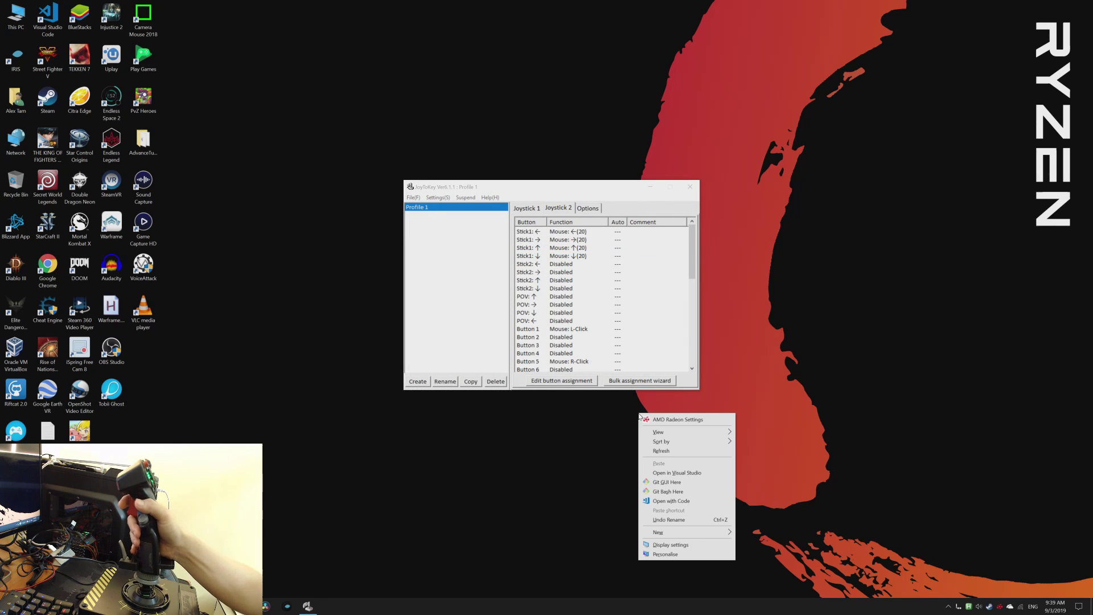
right_click(641, 345)
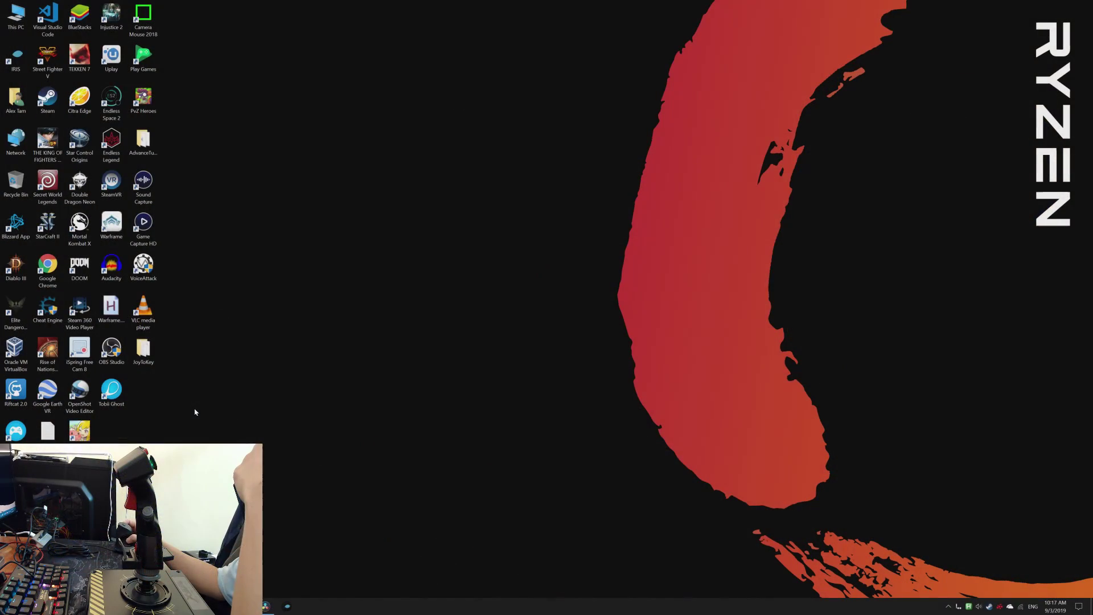
Open the JoyToKey desktop folder and launch JoyToKey.exe
double_click(152, 359)
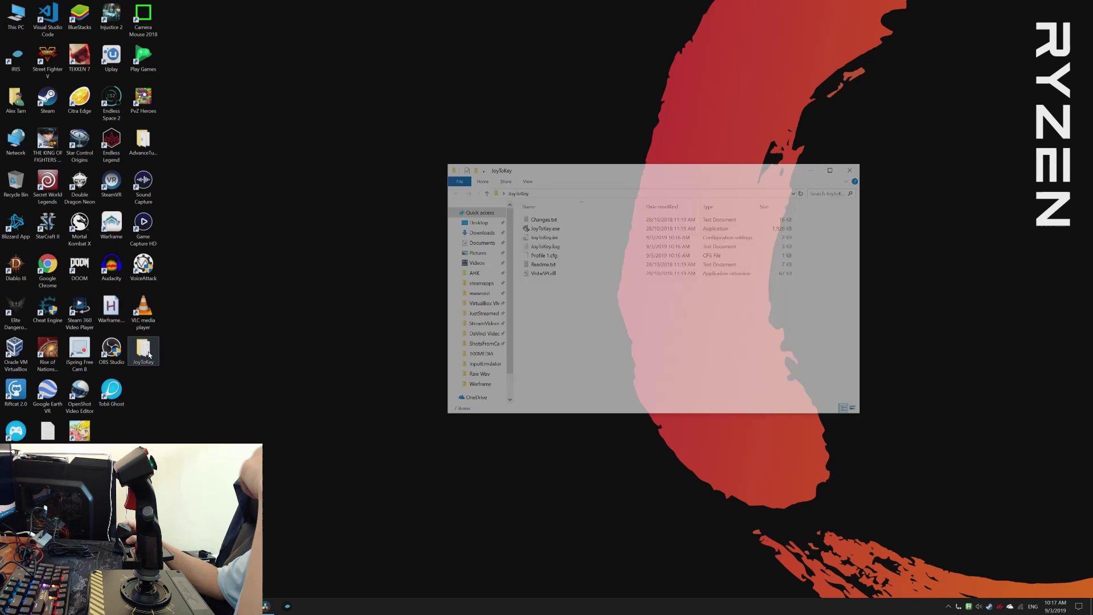
double_click(558, 229)
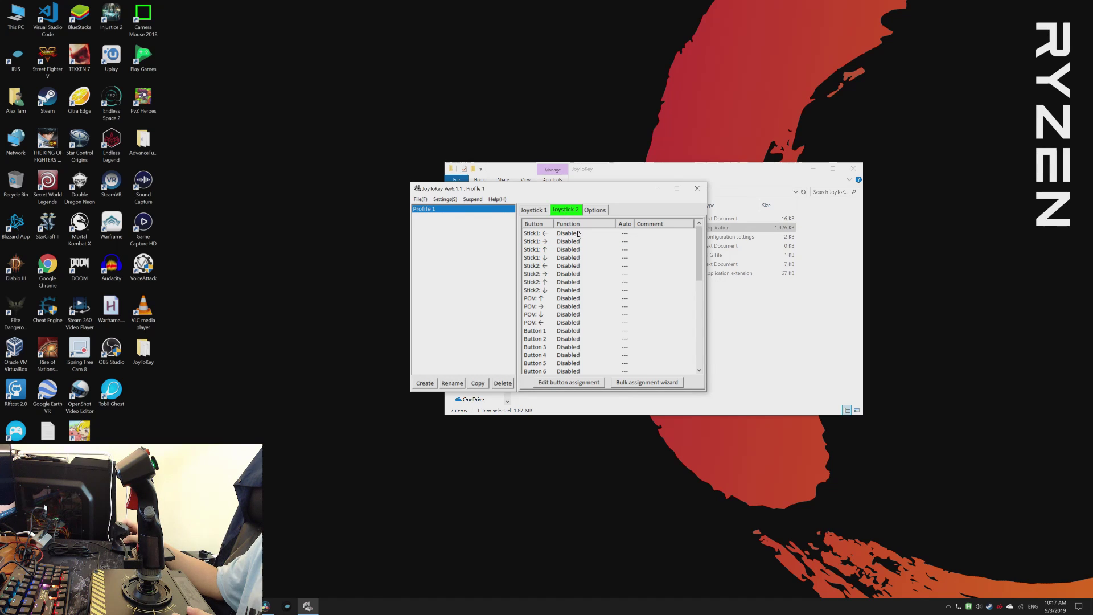
Map Joystick 2's Stick1 left to the A key and right to the D key
click(571, 234)
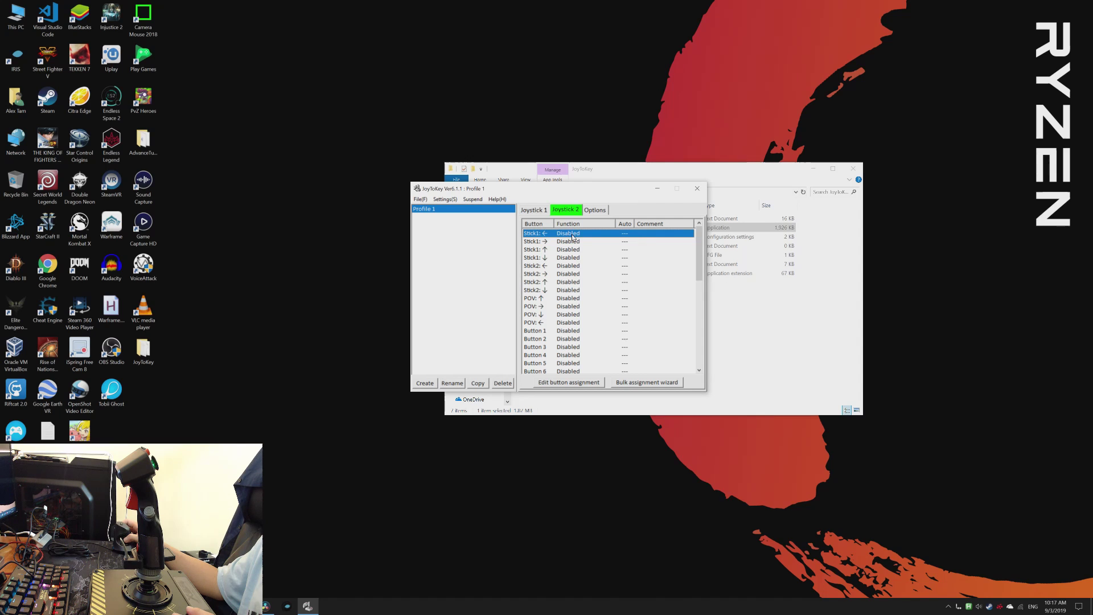
double_click(572, 237)
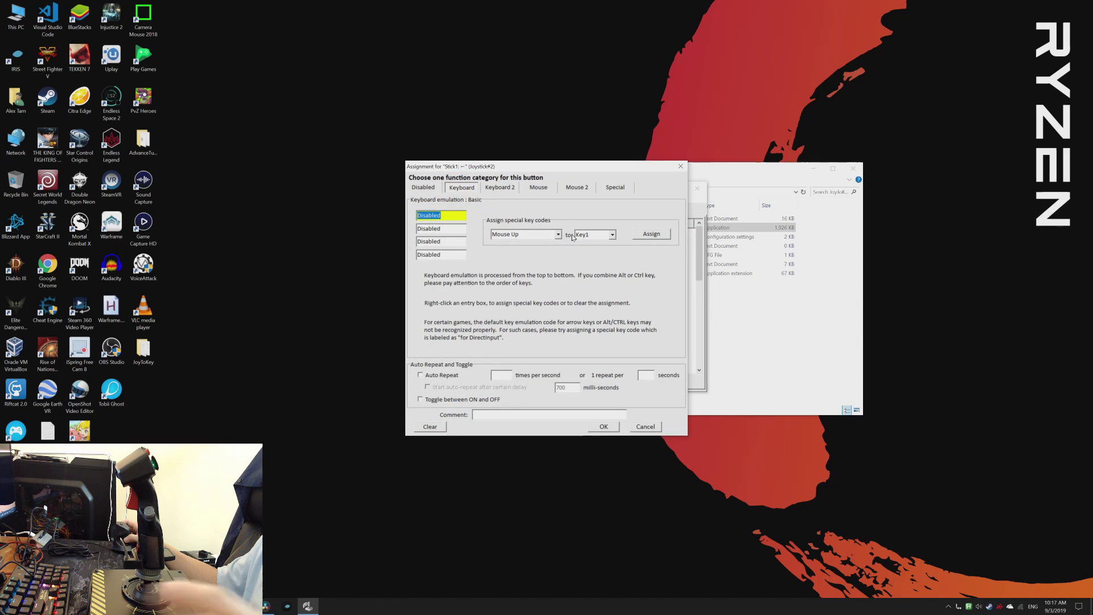
key(a)
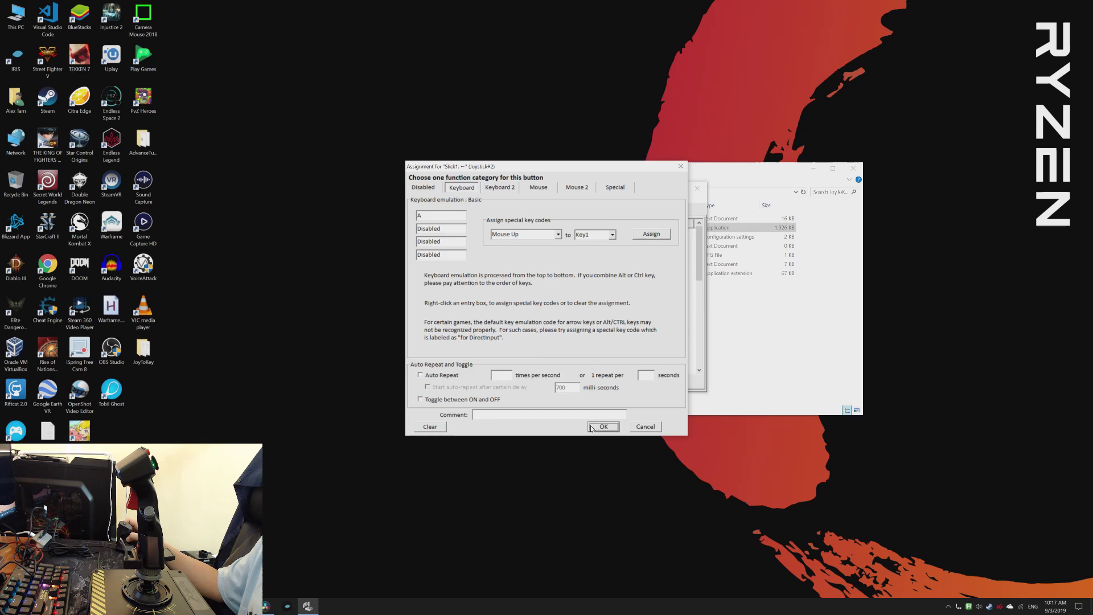
click(592, 429)
double_click(561, 241)
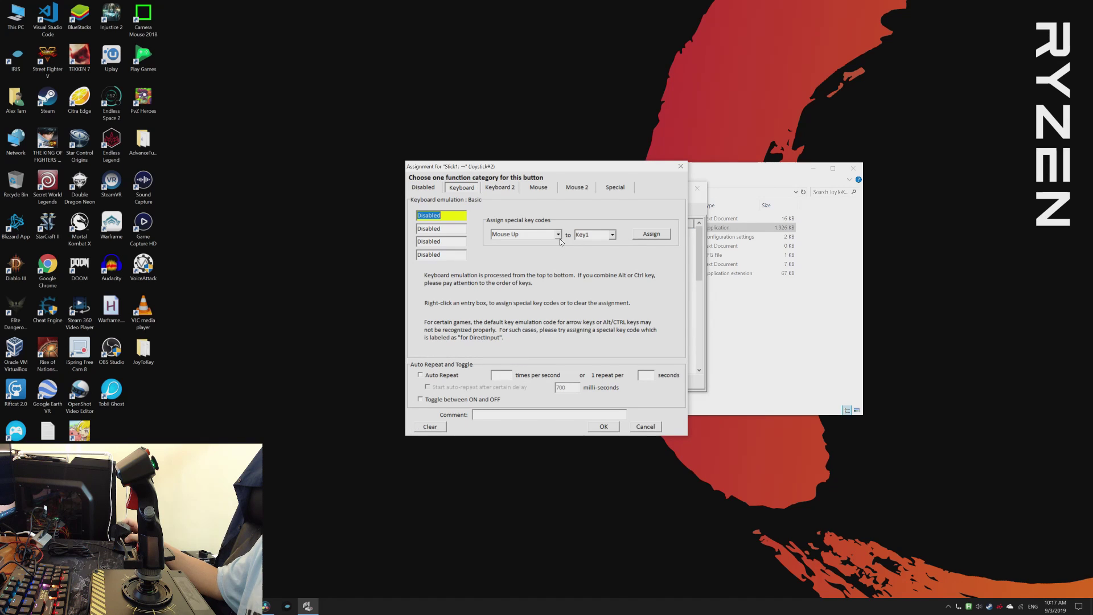
key(d)
click(597, 427)
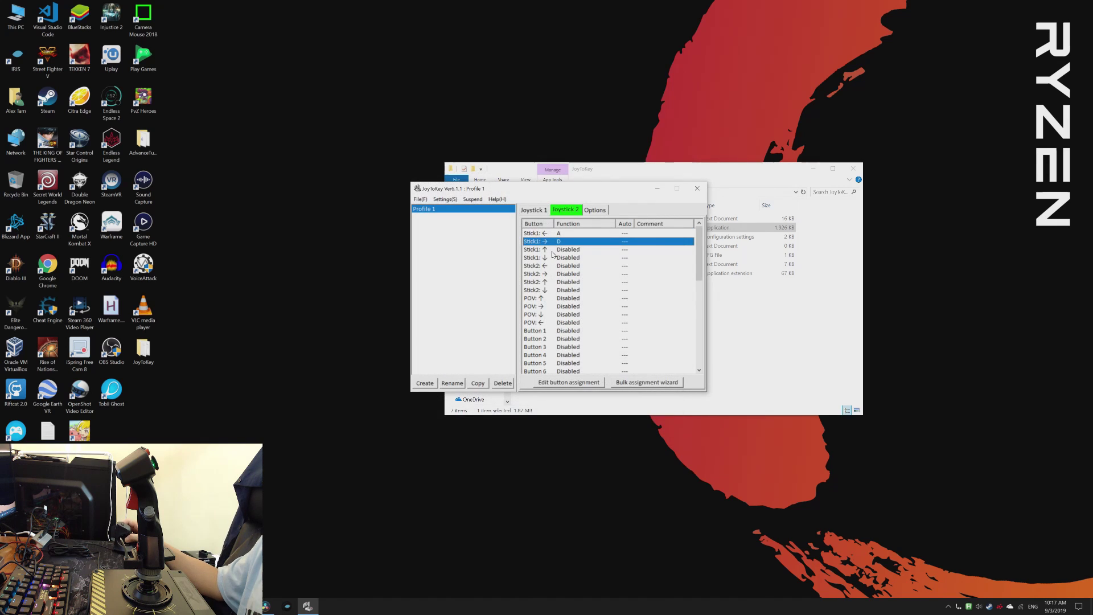
Map Stick1 up to the W key and down to the S key
double_click(556, 262)
key(w)
click(595, 427)
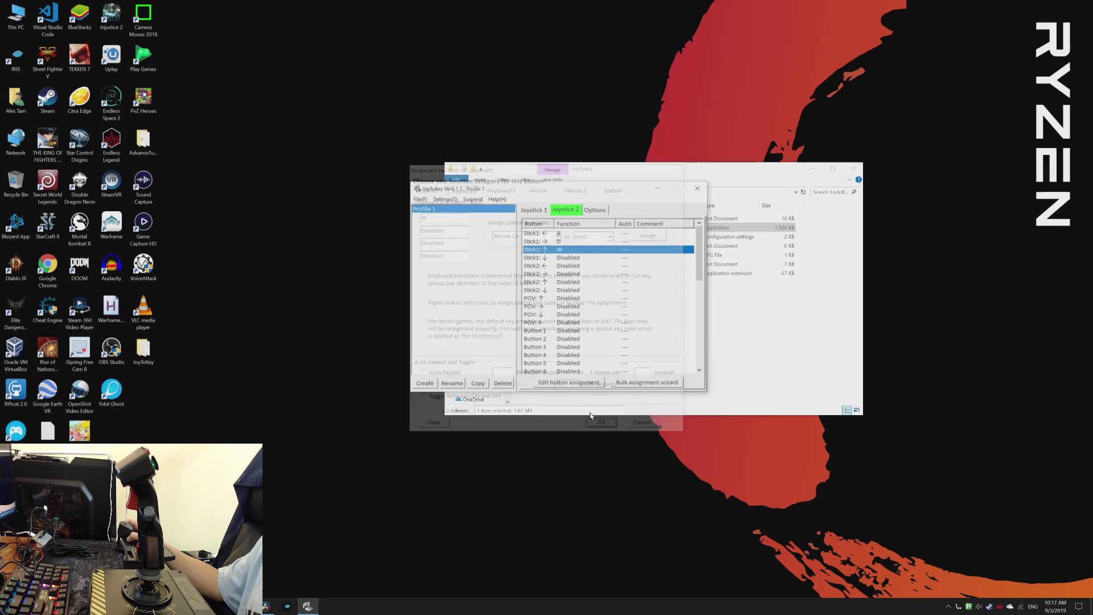
double_click(551, 261)
key(s)
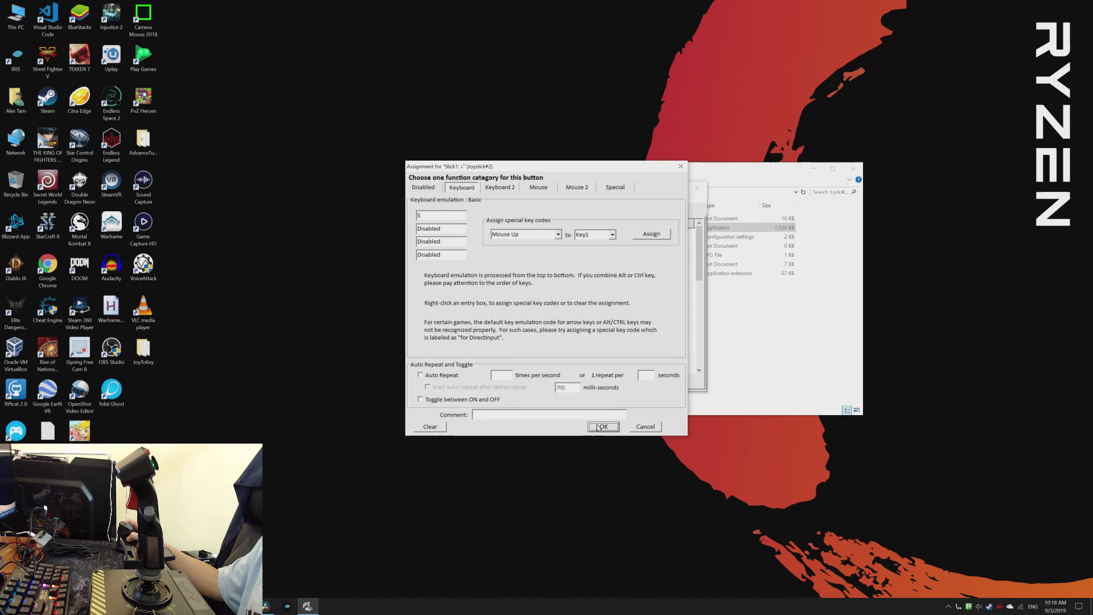
click(599, 427)
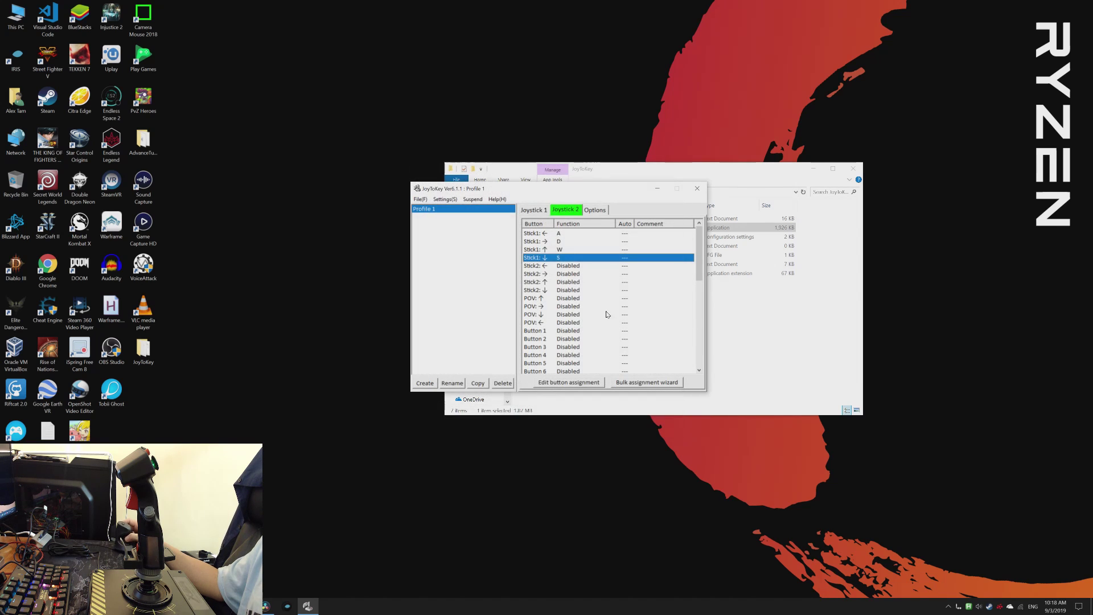
Assign Button 1 to a left mouse click
click(566, 333)
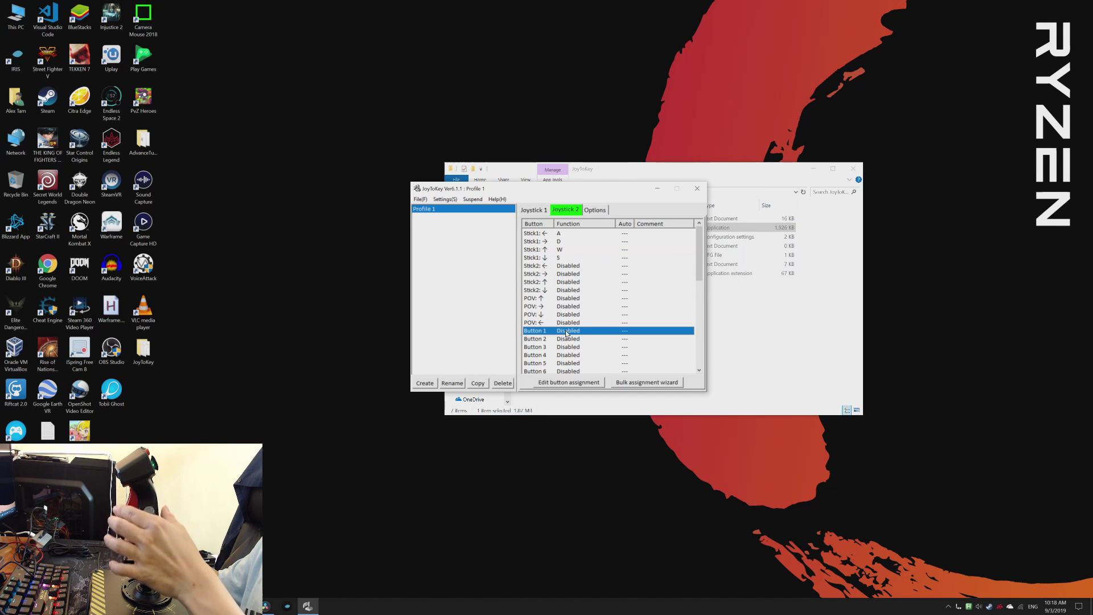
double_click(621, 333)
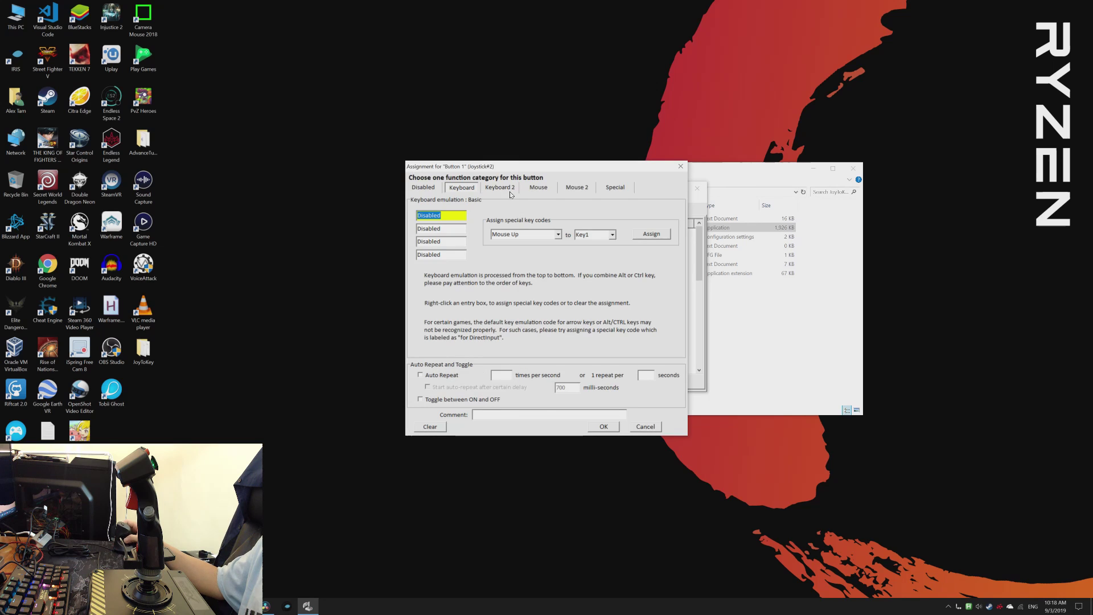
click(531, 192)
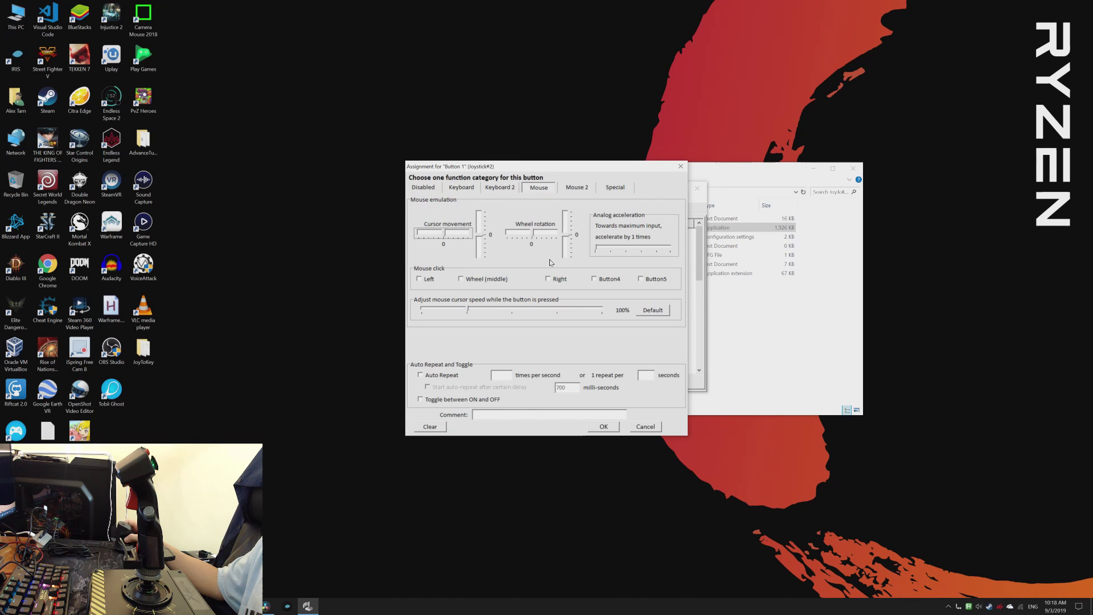
click(427, 280)
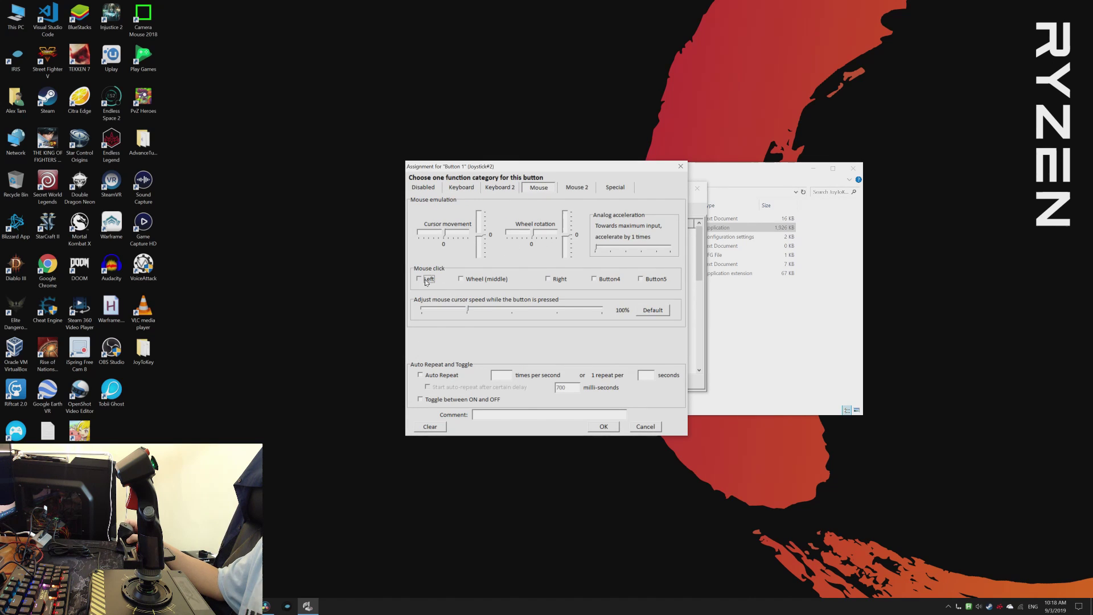
click(605, 427)
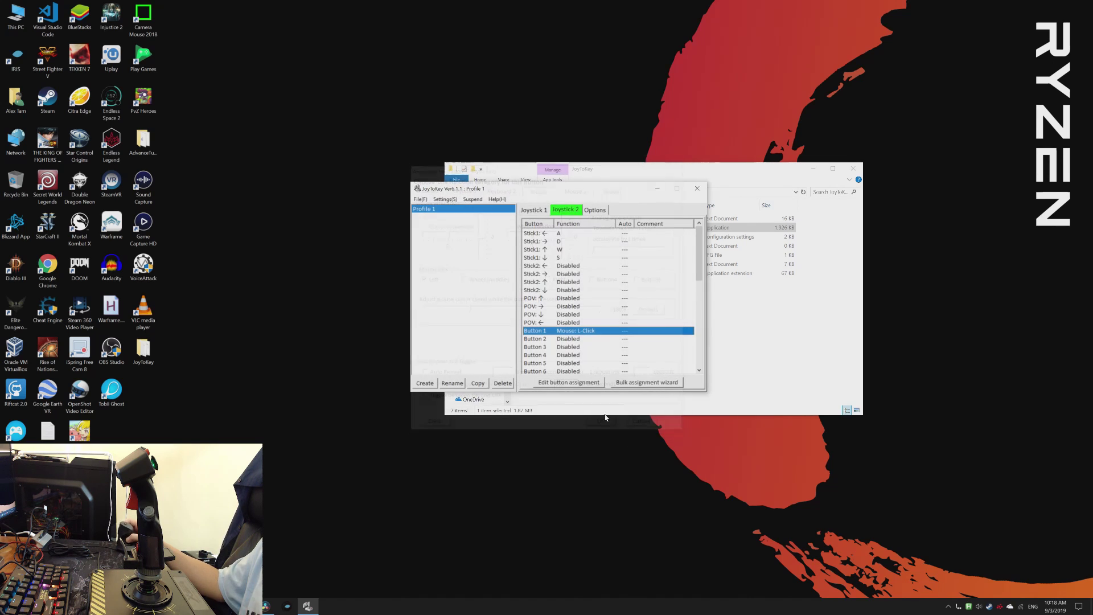
Assign Button 5 to a right mouse click
click(554, 340)
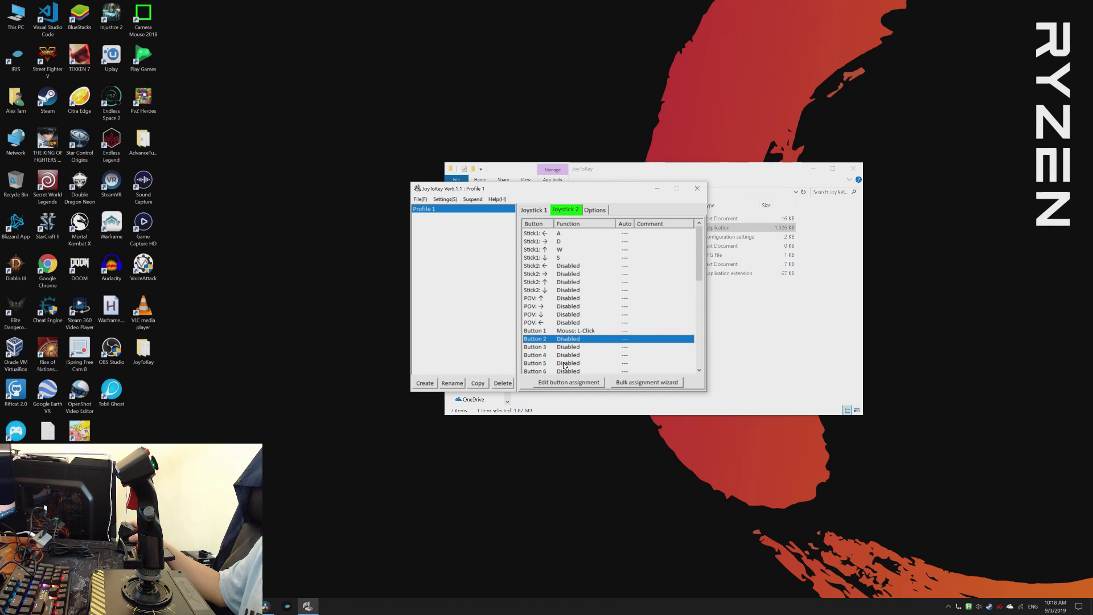
double_click(563, 363)
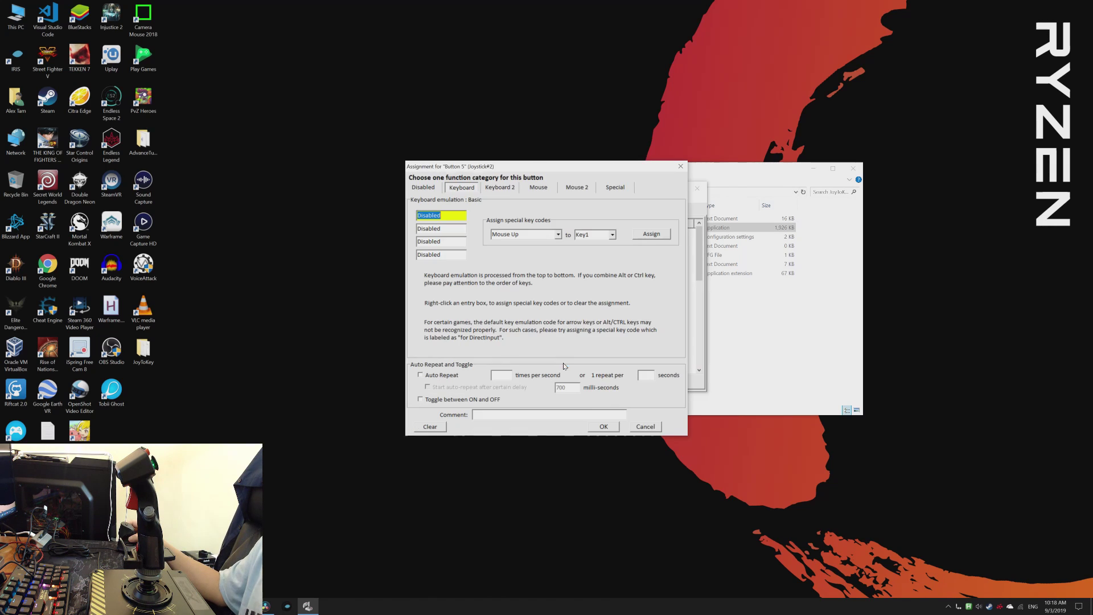
click(538, 188)
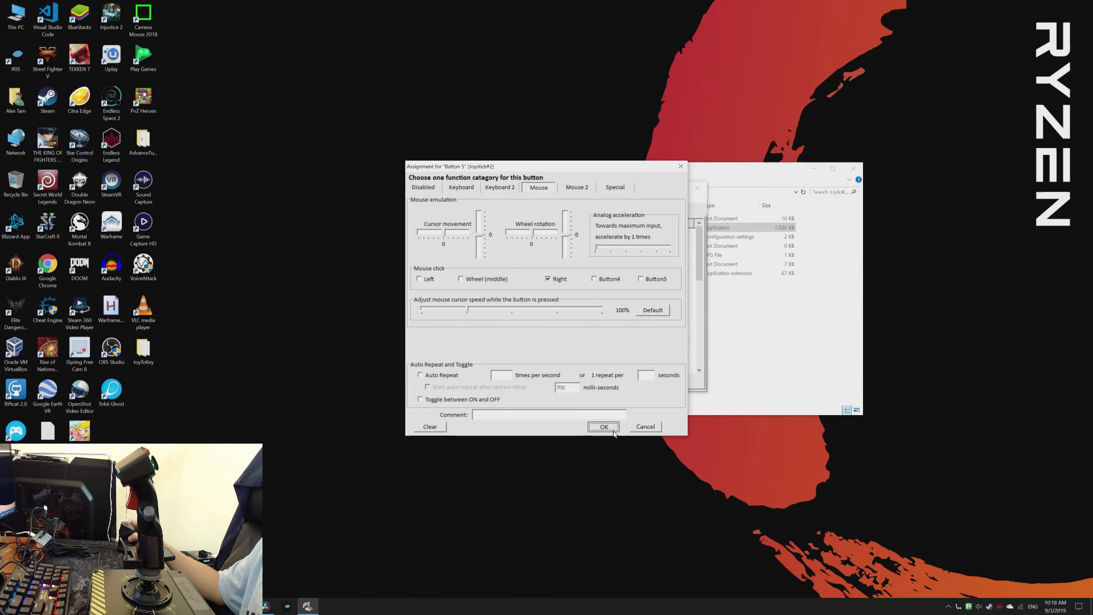
click(614, 431)
click(596, 338)
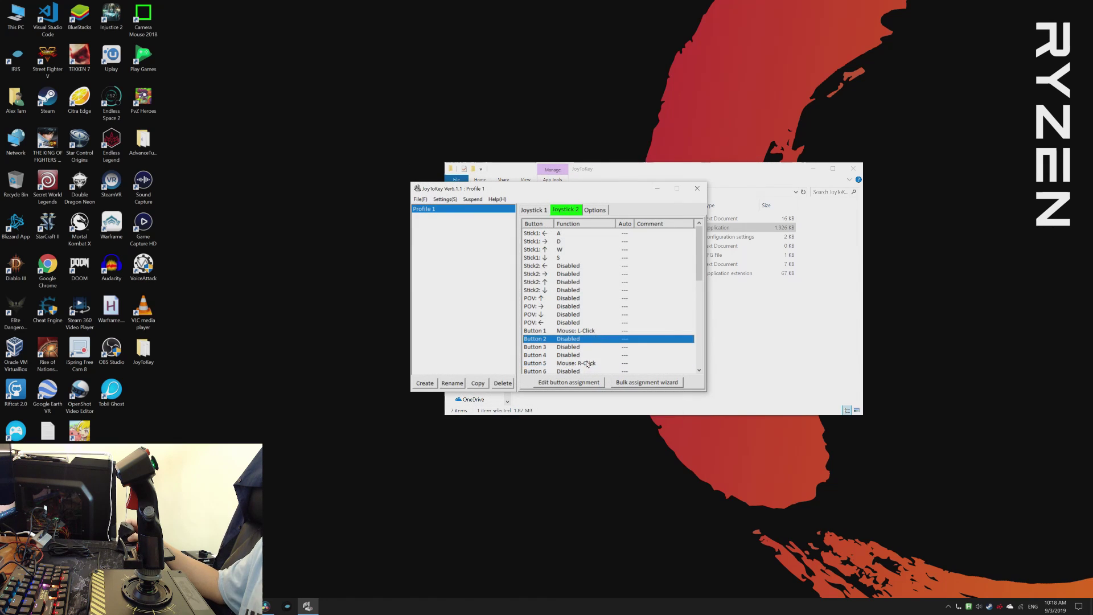
click(588, 364)
click(591, 331)
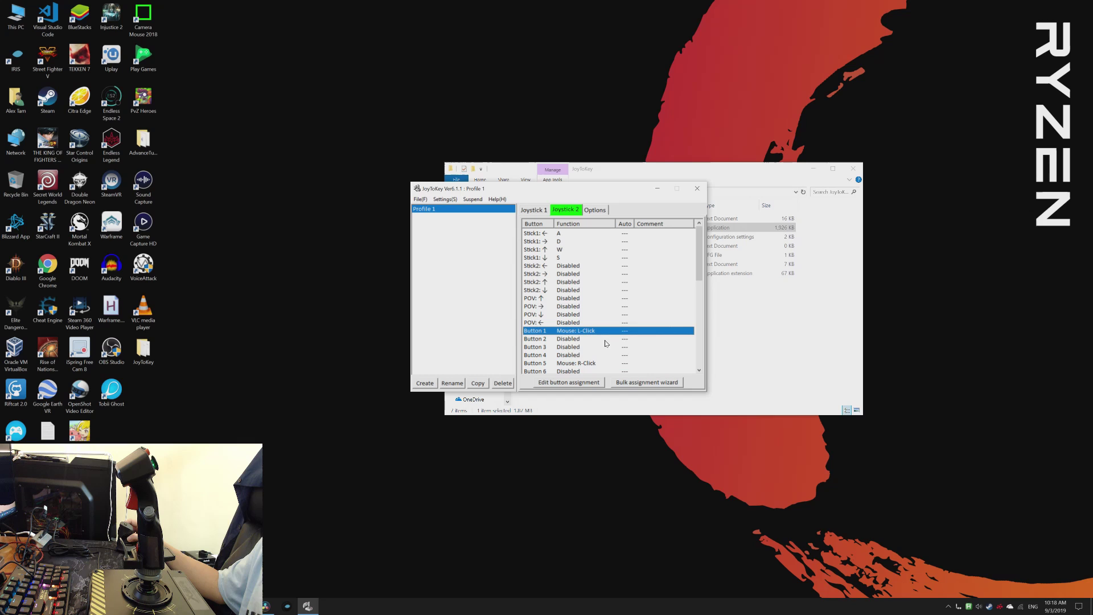
Set the Stick/POV display to 'Show all axes (8 way + POV x 4)' and return to Joystick 2
click(592, 213)
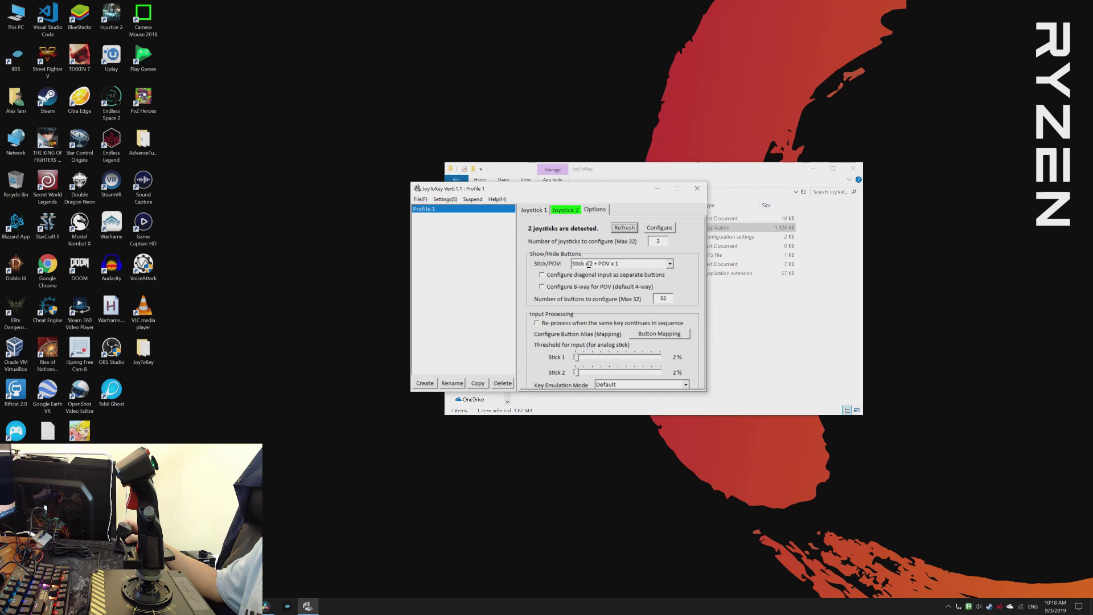
click(671, 266)
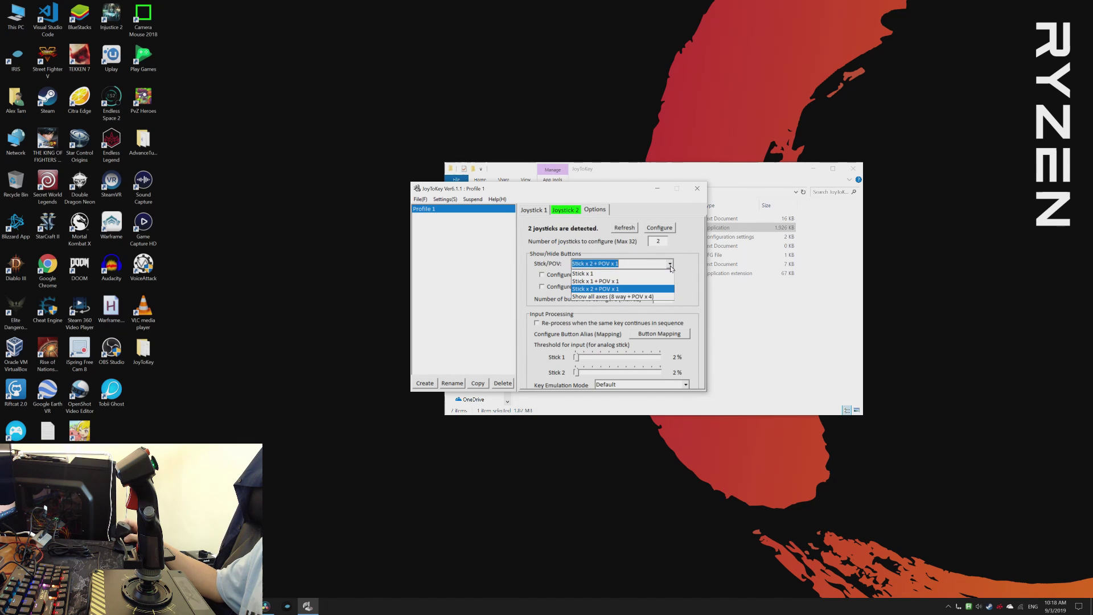
click(633, 297)
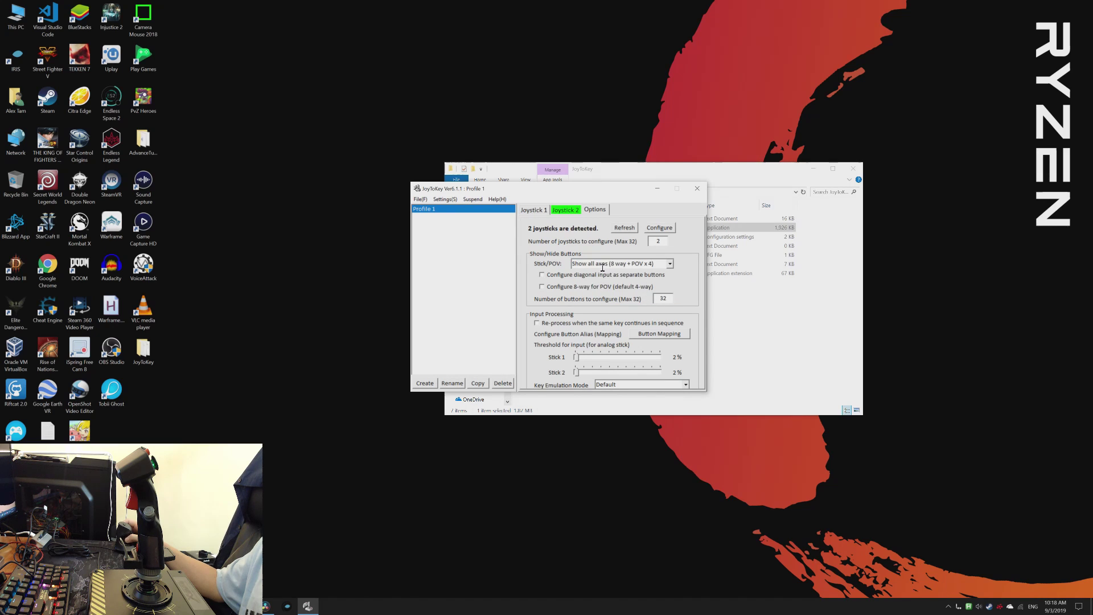
click(566, 212)
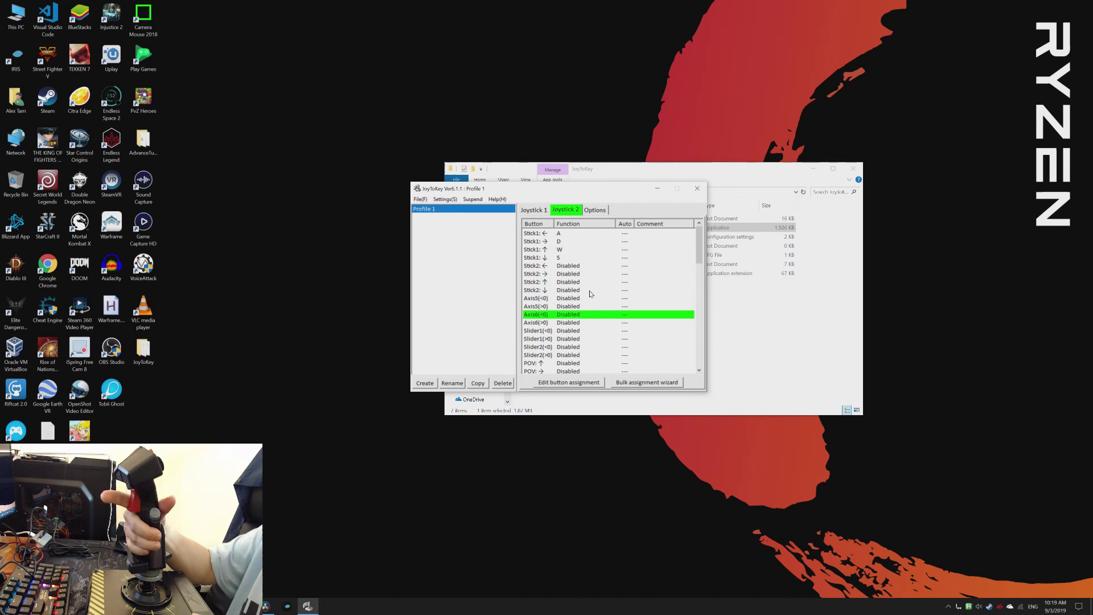
Map Axis6(<0) to leftward mouse movement at -15, then bring up Axis6(>0)'s Mouse settings
click(576, 315)
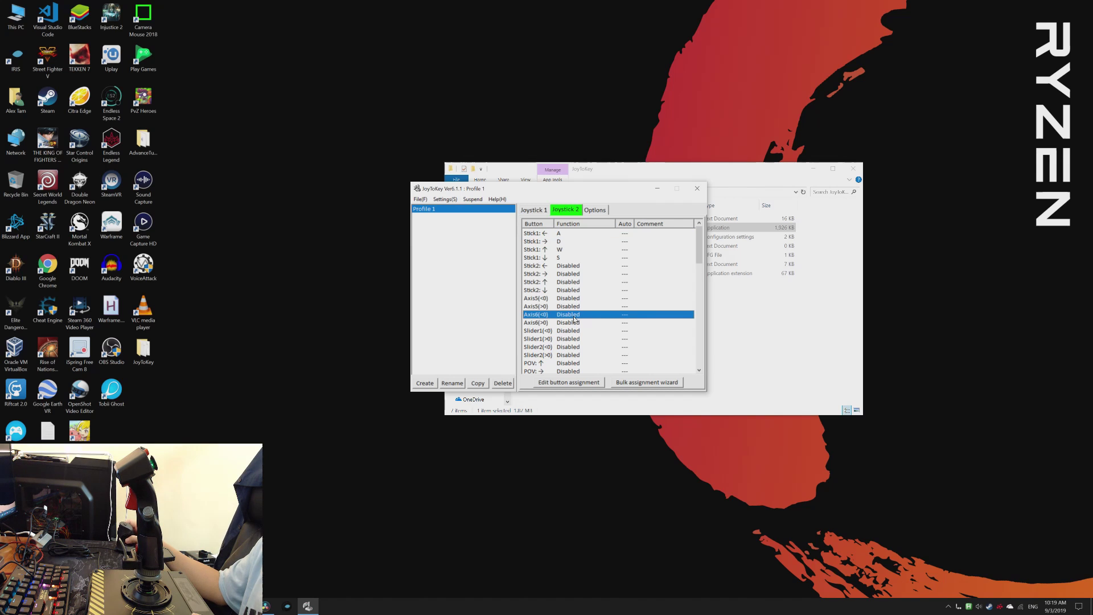
double_click(571, 317)
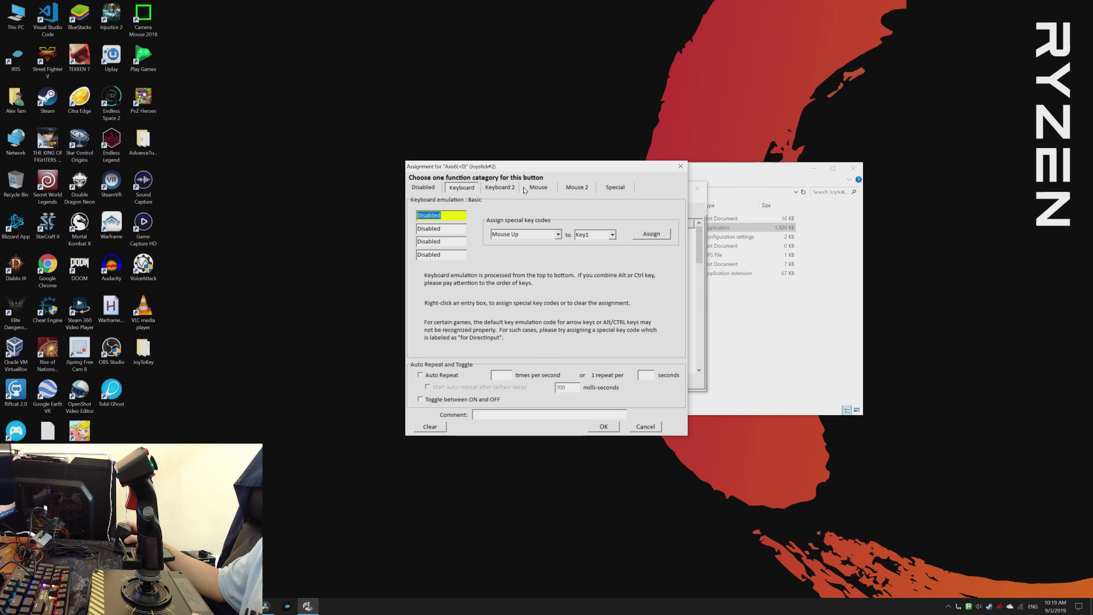
click(543, 189)
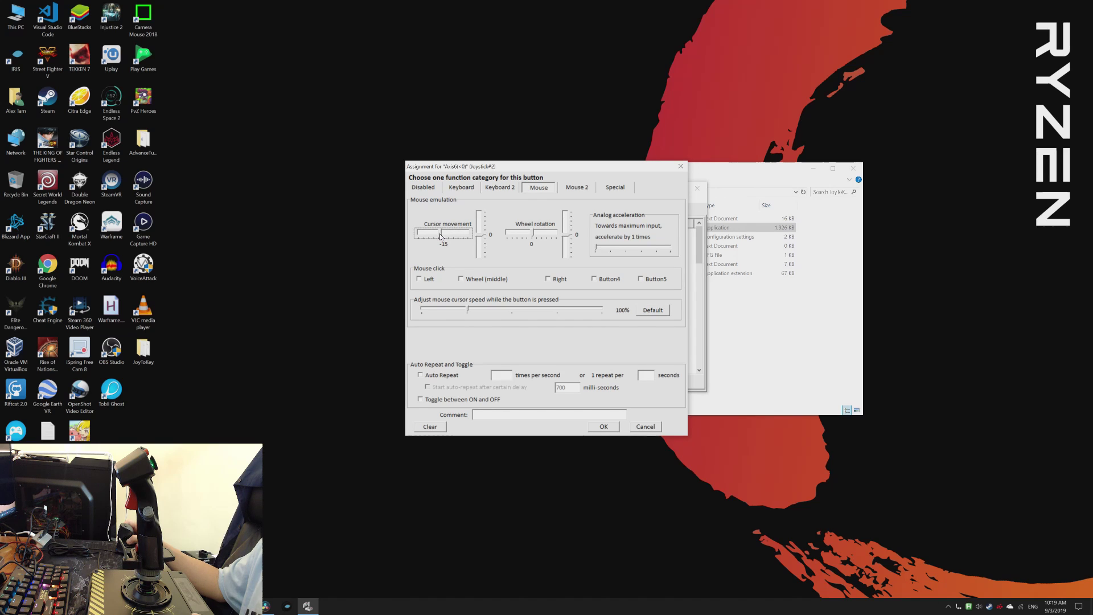
click(605, 427)
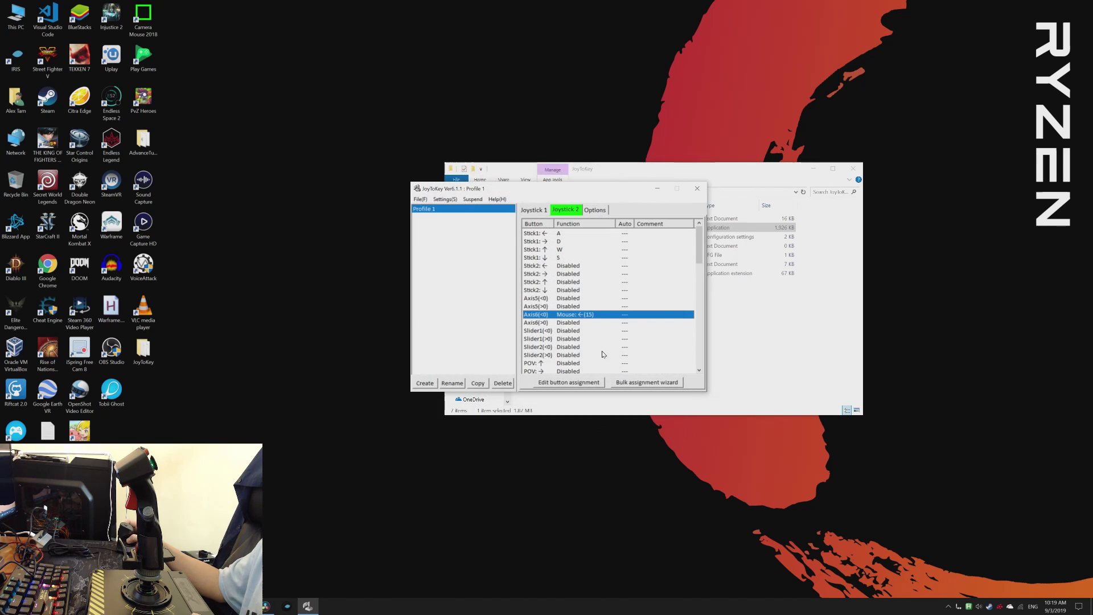
double_click(564, 323)
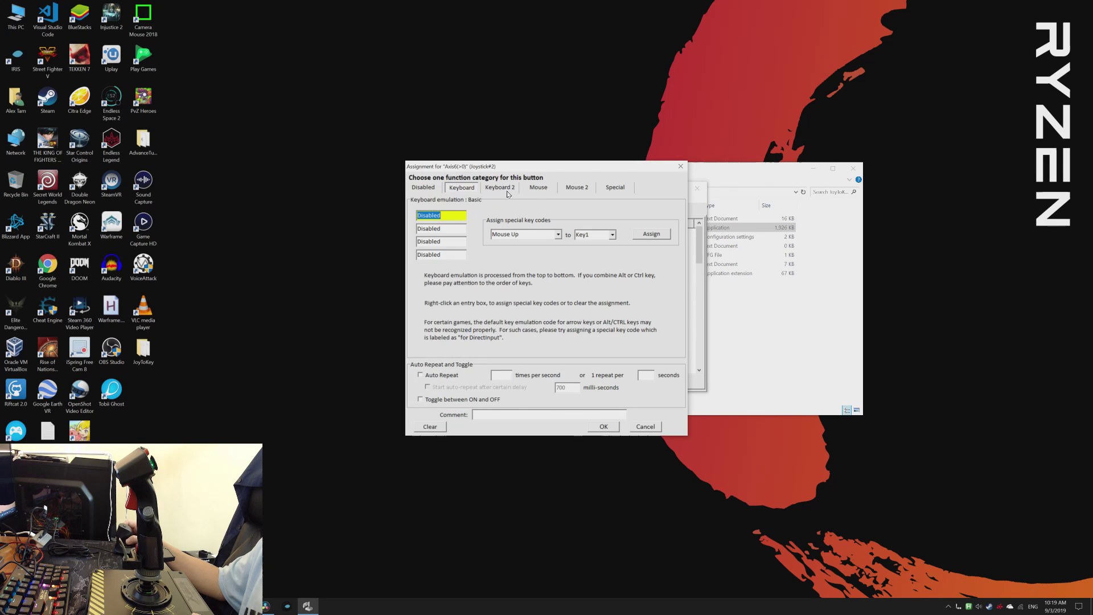
click(533, 189)
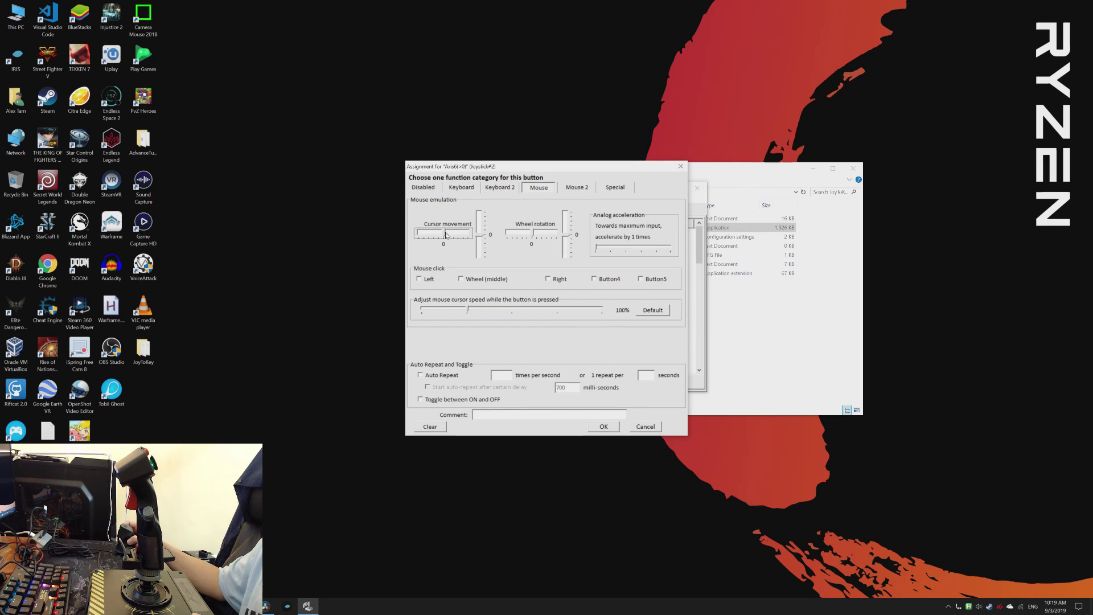